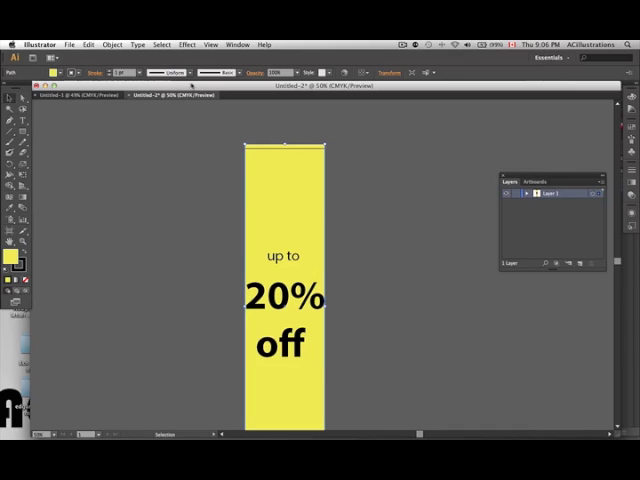
- Bring up the Photoshop spark logo document and view the black starburst enlarged
{"action": "key", "text": "F3"}
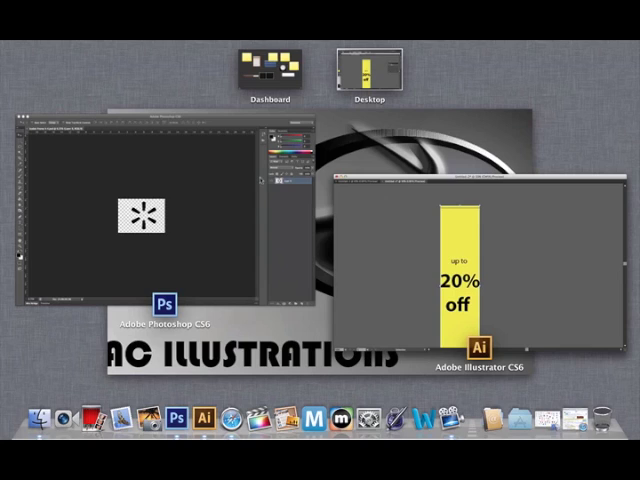
{"action": "left_click", "coordinate": [260, 180]}
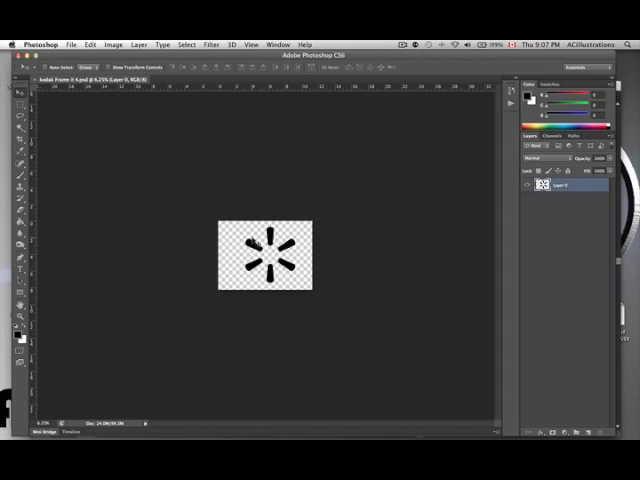
{"action": "scroll", "coordinate": [265, 240], "scroll_direction": "down", "scroll_amount": 2}
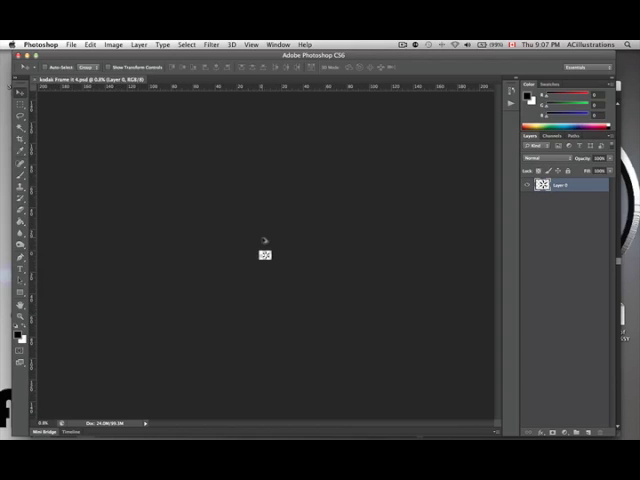
{"action": "scroll", "coordinate": [265, 240], "scroll_direction": "up", "scroll_amount": 2}
{"action": "scroll", "coordinate": [265, 240], "scroll_direction": "up", "scroll_amount": 3}
{"action": "scroll", "coordinate": [264, 240], "scroll_direction": "up", "scroll_amount": 2}
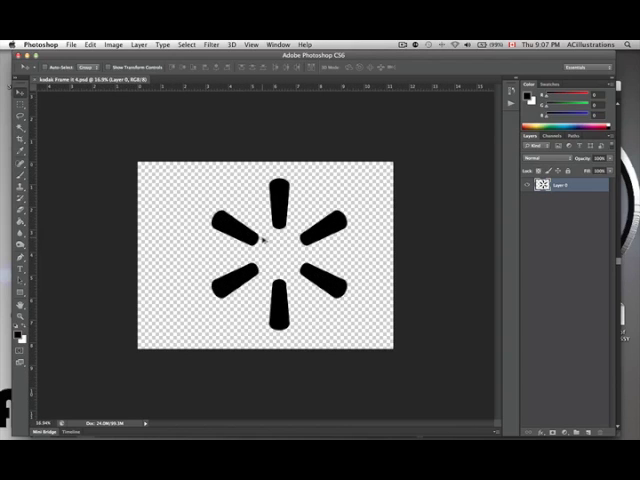
{"action": "scroll", "coordinate": [264, 240], "scroll_direction": "up", "scroll_amount": 2}
{"action": "scroll", "coordinate": [264, 240], "scroll_direction": "up", "scroll_amount": 2}
{"action": "scroll", "coordinate": [264, 240], "scroll_direction": "down", "scroll_amount": 2}
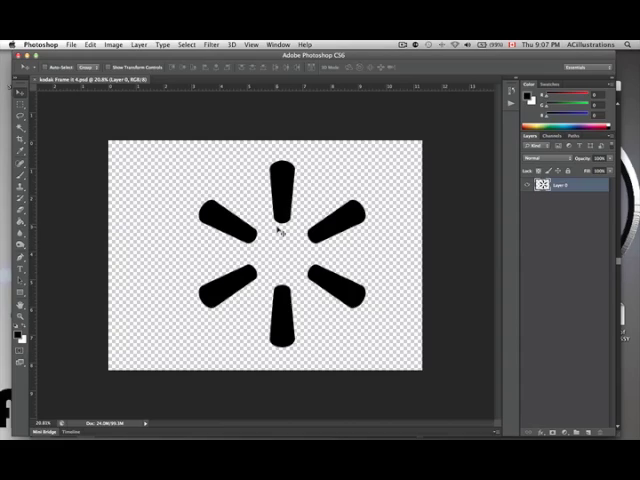
{"action": "key", "text": "ctrl+Up"}
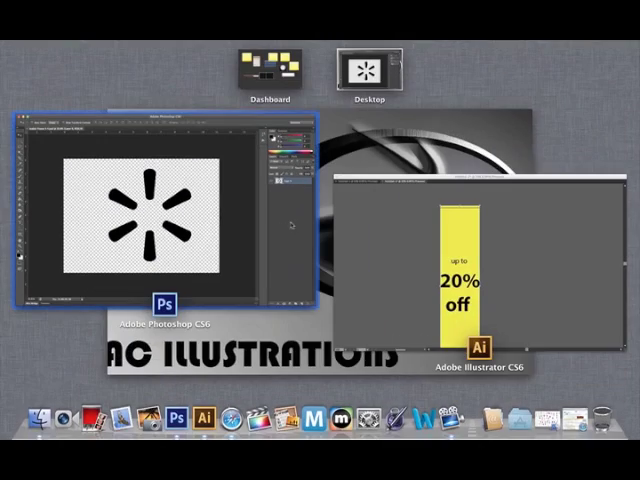
- Save the starburst as 'kodak Frame it 4.psd', replacing the existing copy, then hide Photoshop
{"action": "left_click", "coordinate": [244, 204]}
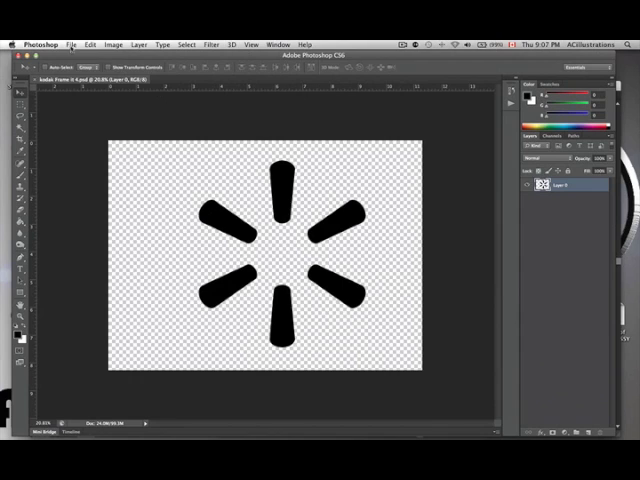
{"action": "left_click", "coordinate": [71, 46]}
{"action": "left_click", "coordinate": [100, 148]}
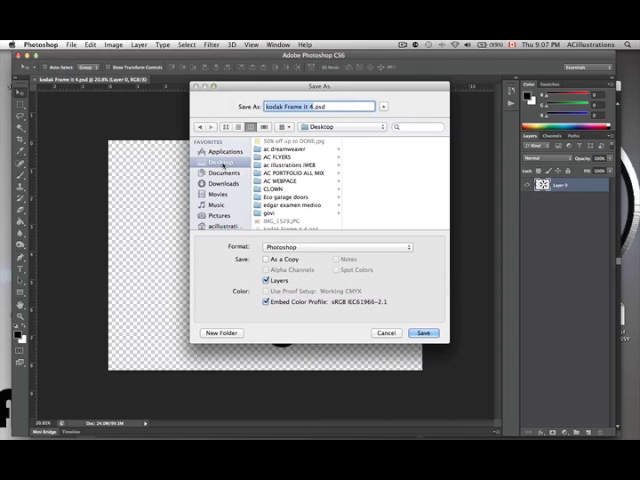
{"action": "left_click", "coordinate": [424, 333]}
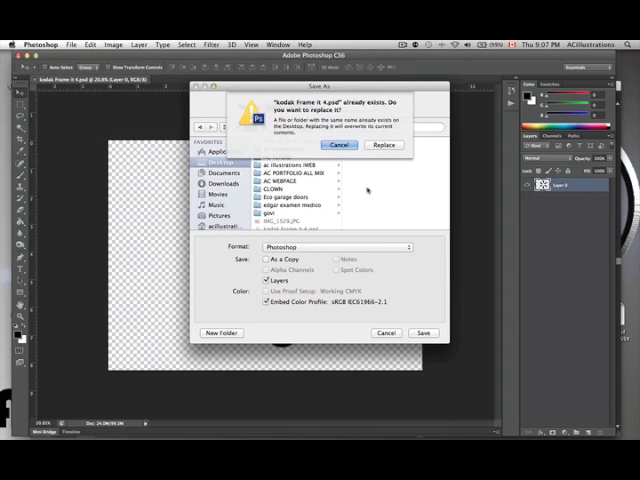
{"action": "left_click", "coordinate": [383, 145]}
{"action": "left_click", "coordinate": [410, 209]}
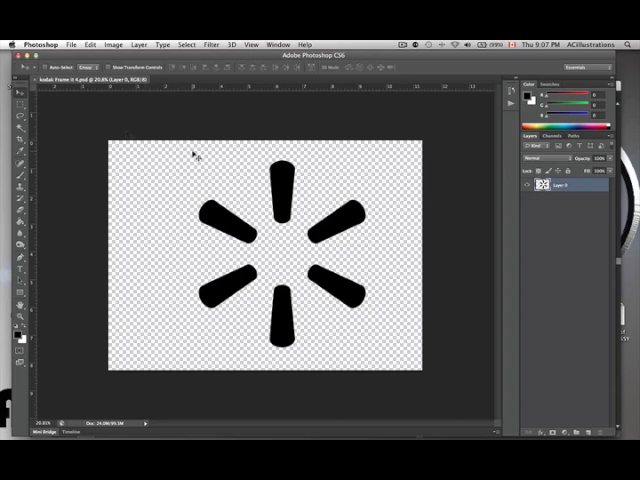
{"action": "left_click", "coordinate": [31, 54]}
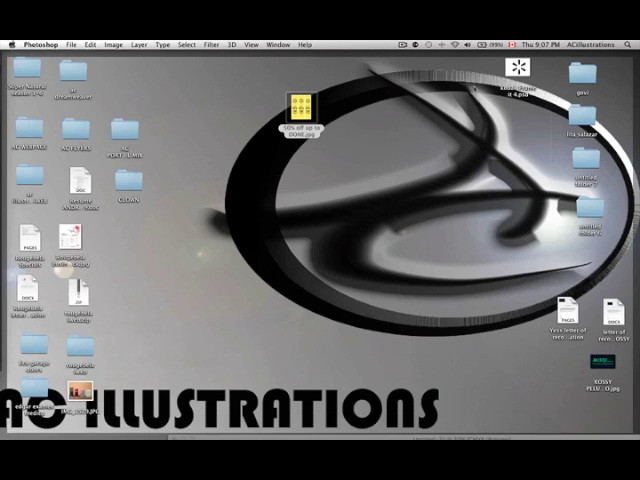
- Move the saved logo file on the desktop and deselect the yellow rectangle in Illustrator
{"action": "left_click_drag", "start_coordinate": [517, 68], "coordinate": [312, 168]}
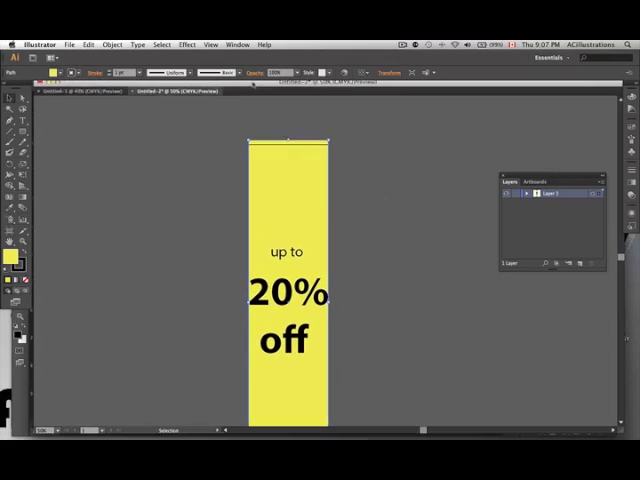
{"action": "left_click", "coordinate": [396, 179]}
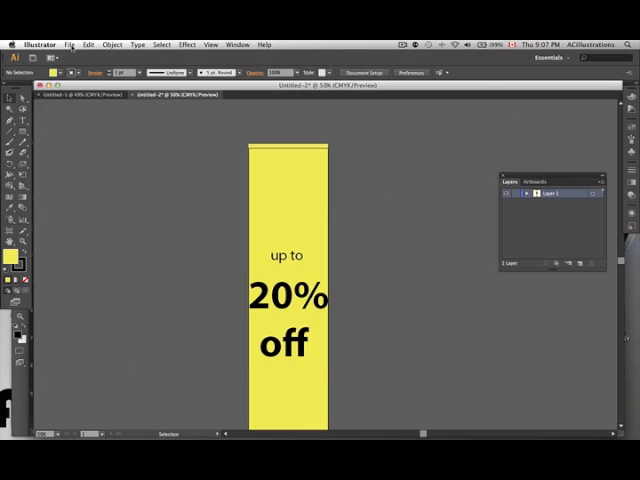
- Open 'kodak Frame it 4.psd' from the Desktop, accepting the default Photoshop import options
{"action": "left_click", "coordinate": [68, 45]}
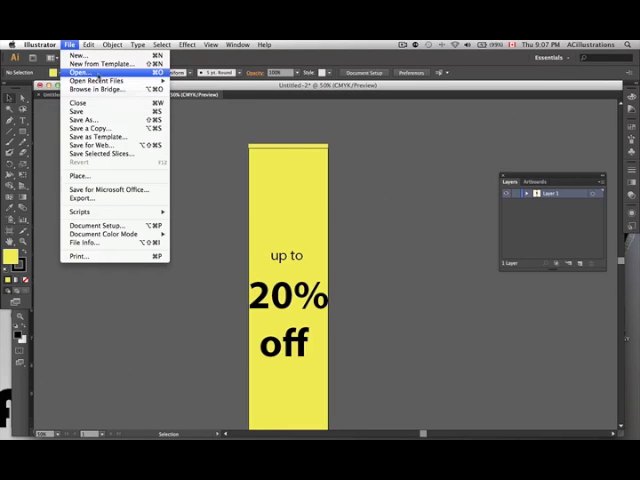
{"action": "left_click", "coordinate": [99, 73]}
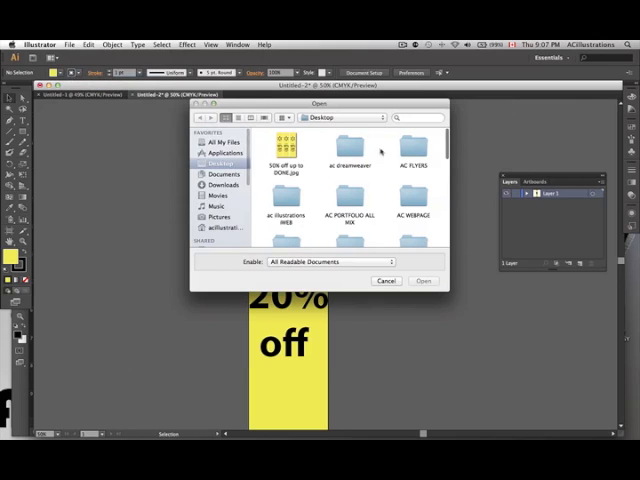
{"action": "left_click_drag", "start_coordinate": [386, 104], "coordinate": [309, 106]}
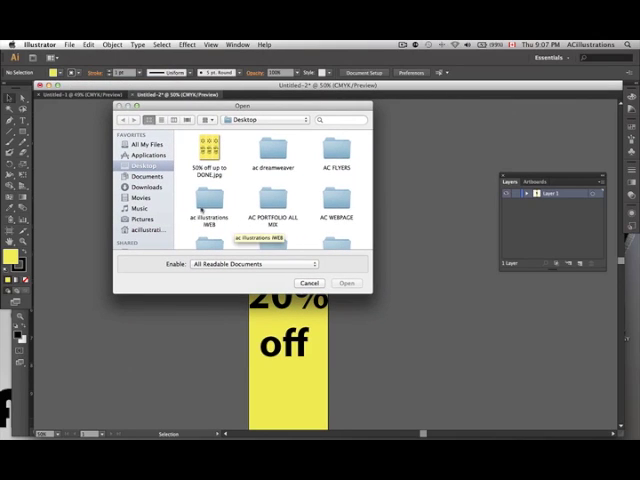
{"action": "scroll", "coordinate": [304, 194], "scroll_direction": "down", "scroll_amount": 2}
{"action": "scroll", "coordinate": [304, 194], "scroll_direction": "down", "scroll_amount": 2}
{"action": "scroll", "coordinate": [310, 190], "scroll_direction": "down", "scroll_amount": 2}
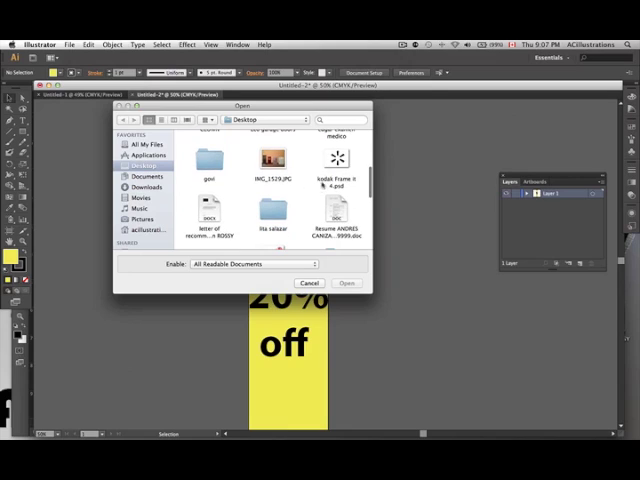
{"action": "left_click", "coordinate": [322, 185]}
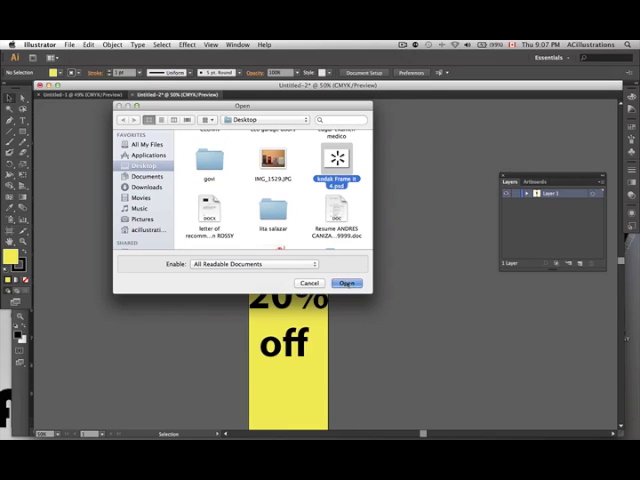
{"action": "left_click", "coordinate": [346, 283]}
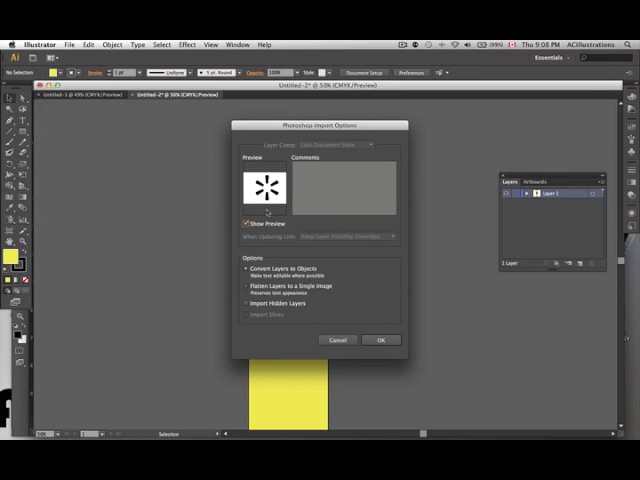
{"action": "left_click", "coordinate": [375, 340]}
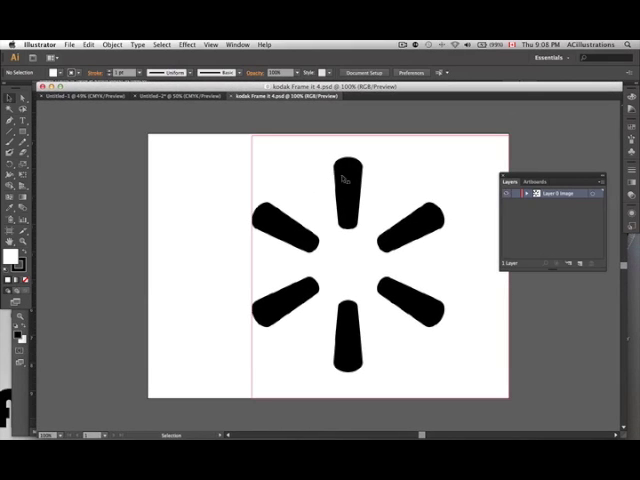
- Bring the starburst into the sign document, shrink it, and centre it above 'up to'
{"action": "mouse_move", "coordinate": [347, 179]}
{"action": "left_mouse_down"}
{"action": "mouse_move", "coordinate": [206, 107]}
{"action": "mouse_move", "coordinate": [289, 199]}
{"action": "mouse_move", "coordinate": [300, 180]}
{"action": "left_mouse_up"}
{"action": "mouse_move", "coordinate": [377, 152]}
{"action": "left_mouse_down"}
{"action": "mouse_move", "coordinate": [302, 226]}
{"action": "mouse_move", "coordinate": [305, 202]}
{"action": "left_mouse_up"}
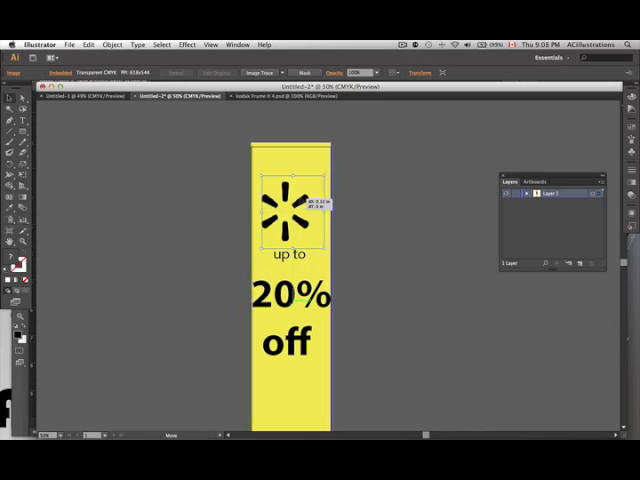
{"action": "left_click", "coordinate": [302, 201]}
{"action": "mouse_move", "coordinate": [303, 200]}
{"action": "left_mouse_down"}
{"action": "mouse_move", "coordinate": [297, 193]}
{"action": "mouse_move", "coordinate": [299, 199]}
{"action": "mouse_move", "coordinate": [312, 196]}
{"action": "left_mouse_up"}
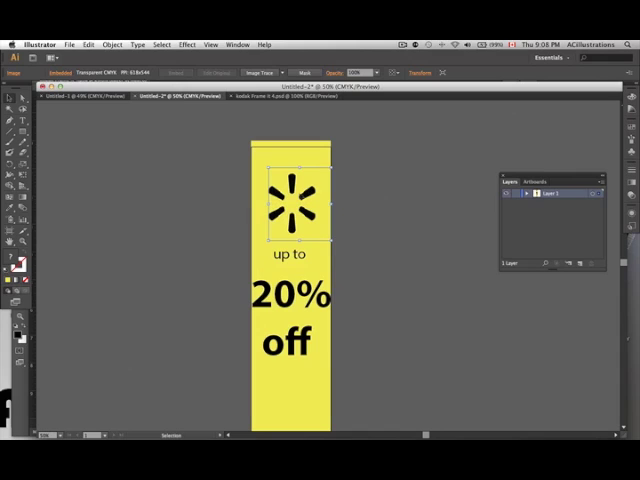
{"action": "left_click", "coordinate": [316, 270]}
{"action": "scroll", "coordinate": [314, 277], "scroll_direction": "up", "scroll_amount": 1}
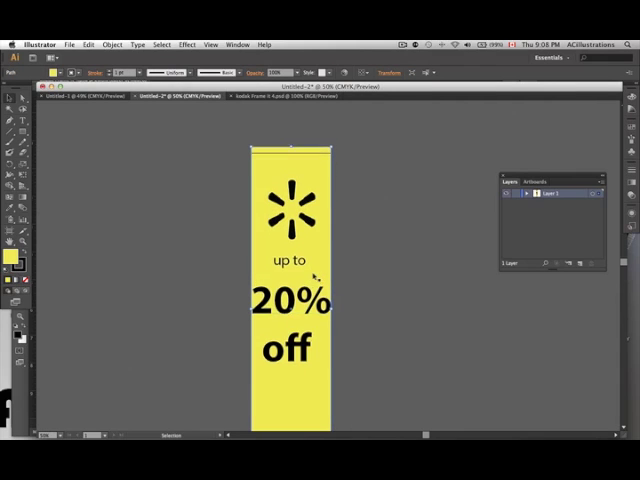
{"action": "scroll", "coordinate": [314, 277], "scroll_direction": "down", "scroll_amount": 5}
{"action": "scroll", "coordinate": [314, 277], "scroll_direction": "down", "scroll_amount": 4}
{"action": "scroll", "coordinate": [314, 277], "scroll_direction": "up", "scroll_amount": 8}
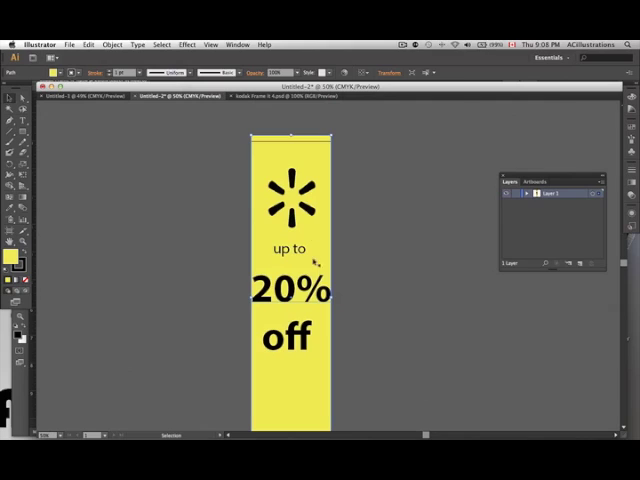